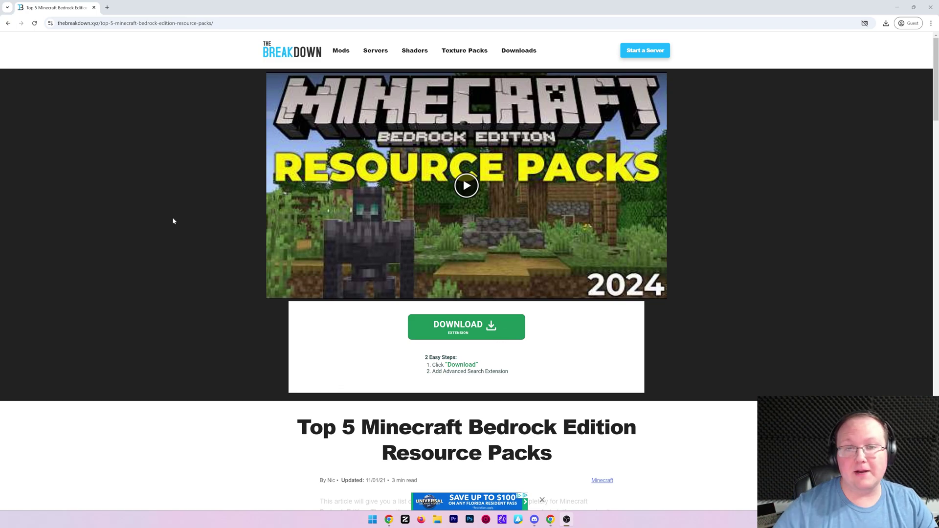
Open the John Smith Legacy and Depixel download pages in new tabs from the Top 5 Minecraft Bedrock Edition Resource Packs article.
scroll(173, 218, down, 2)
scroll(259, 147, up, 2)
scroll(257, 141, down, 6)
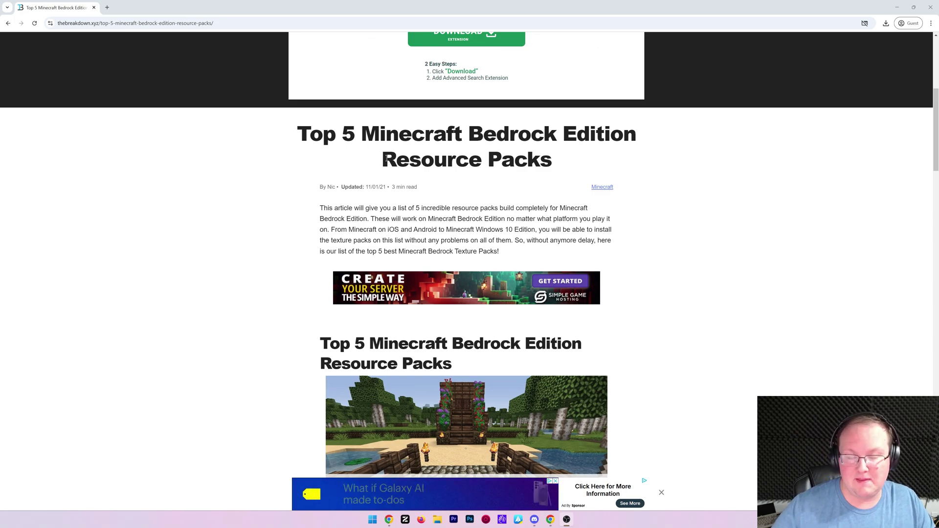
scroll(494, 186, up, 6)
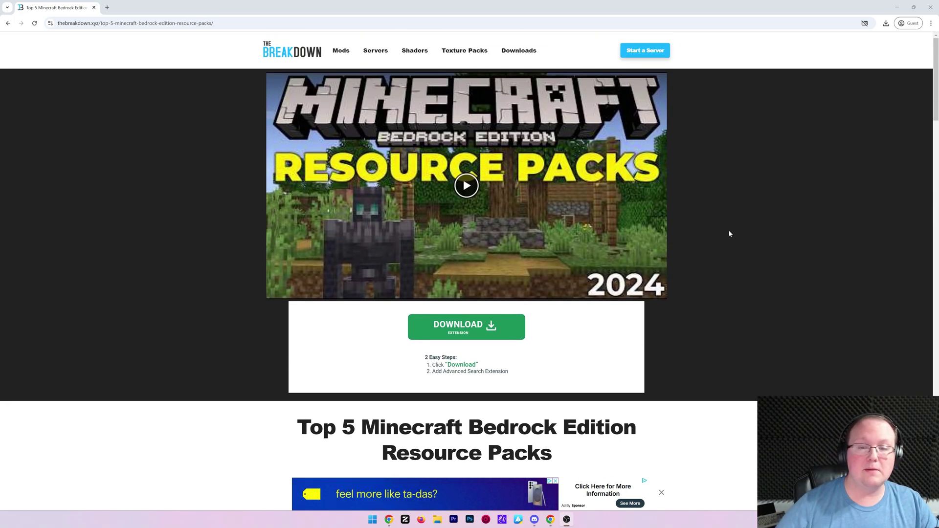
scroll(372, 211, down, 5)
drag(387, 175, 491, 111)
click(491, 110)
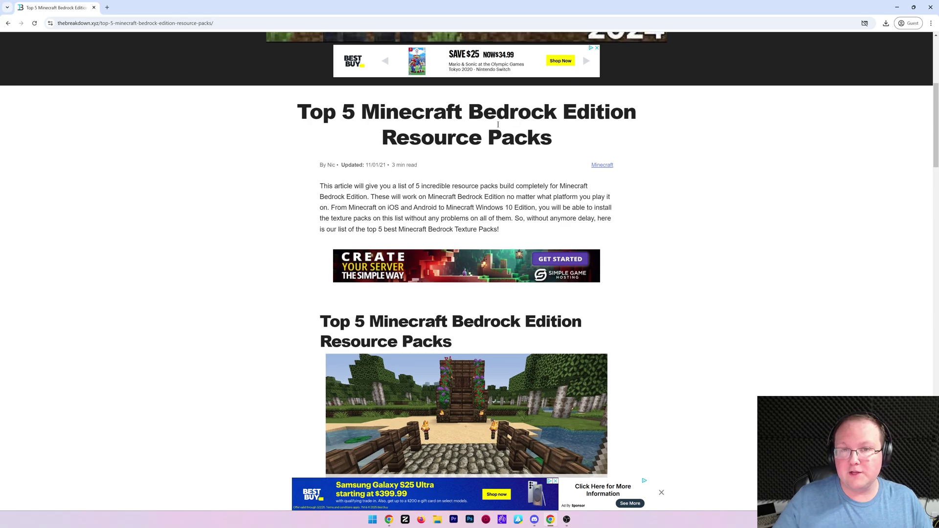
scroll(549, 161, down, 8)
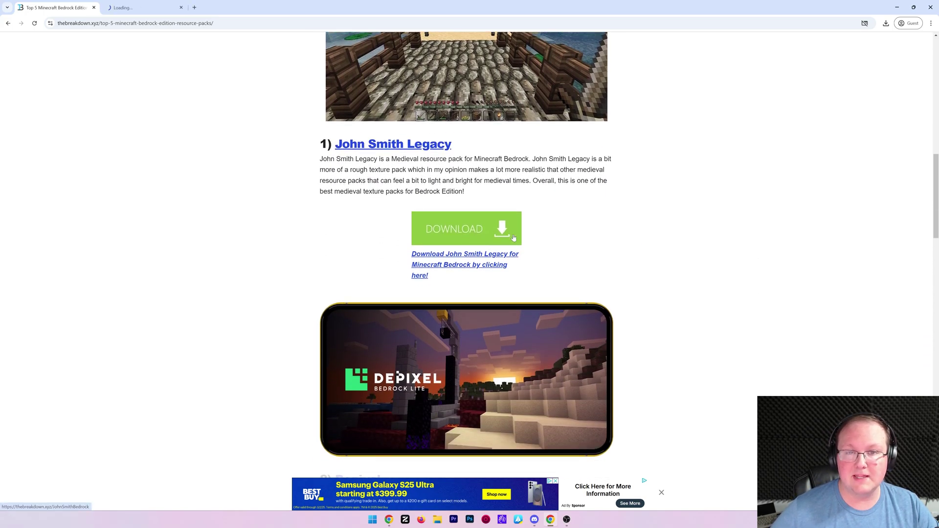
scroll(513, 237, down, 5)
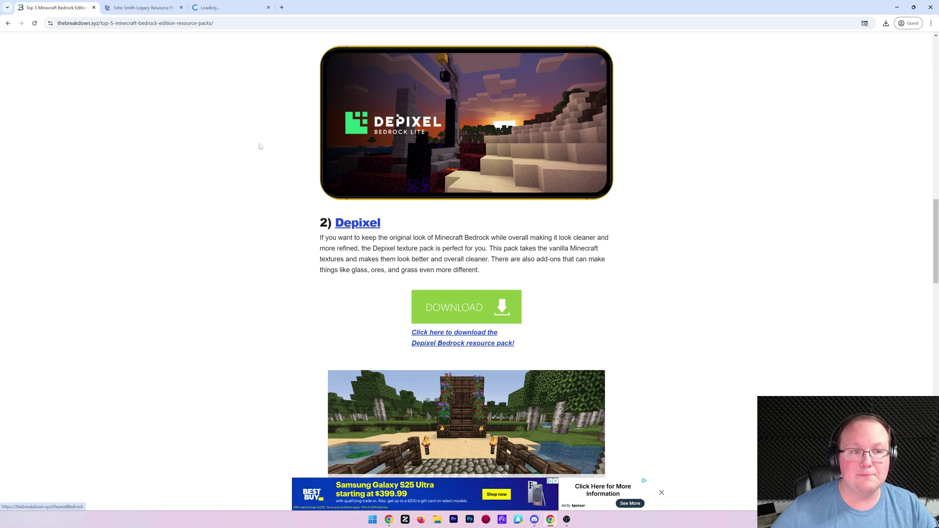
Download the John Smith Legacy pack for Minecraft Bedrock 1.21.51 and save its .mcpack file in Downloads.
click(144, 7)
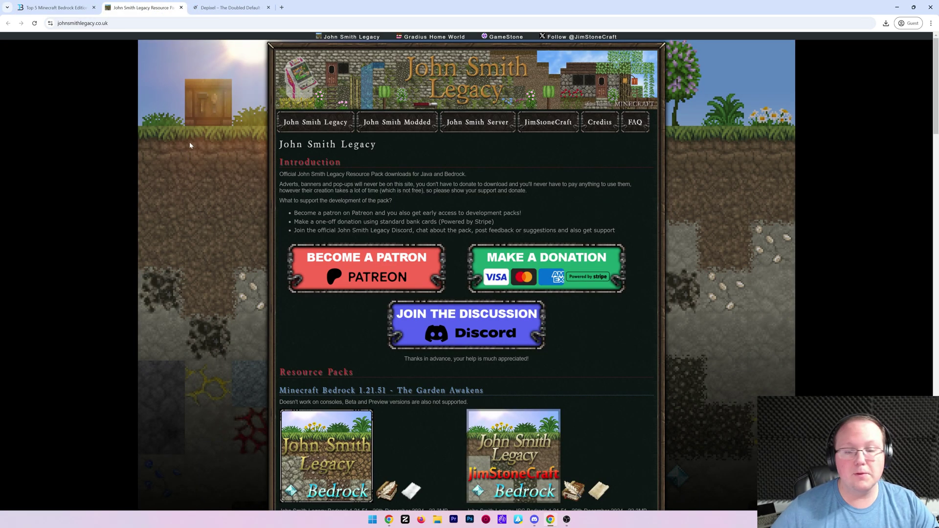
scroll(205, 162, down, 5)
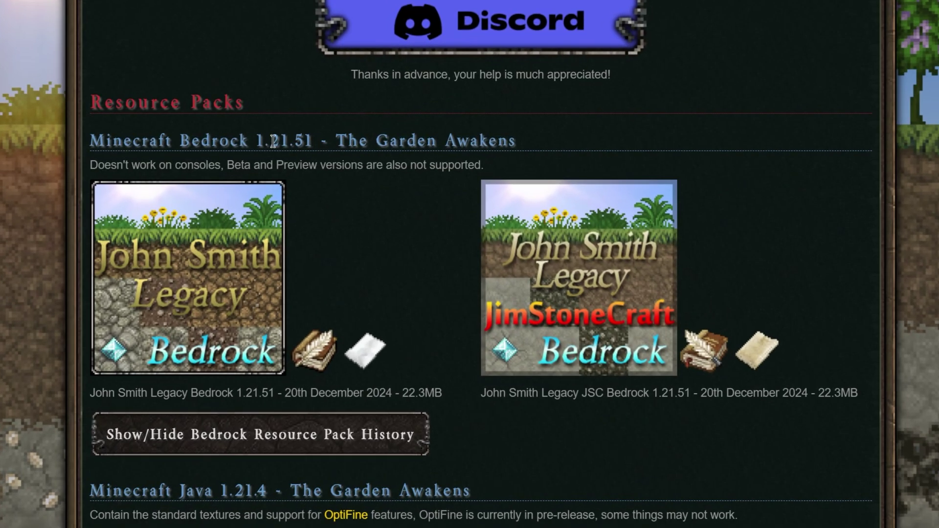
drag(296, 138, 336, 143)
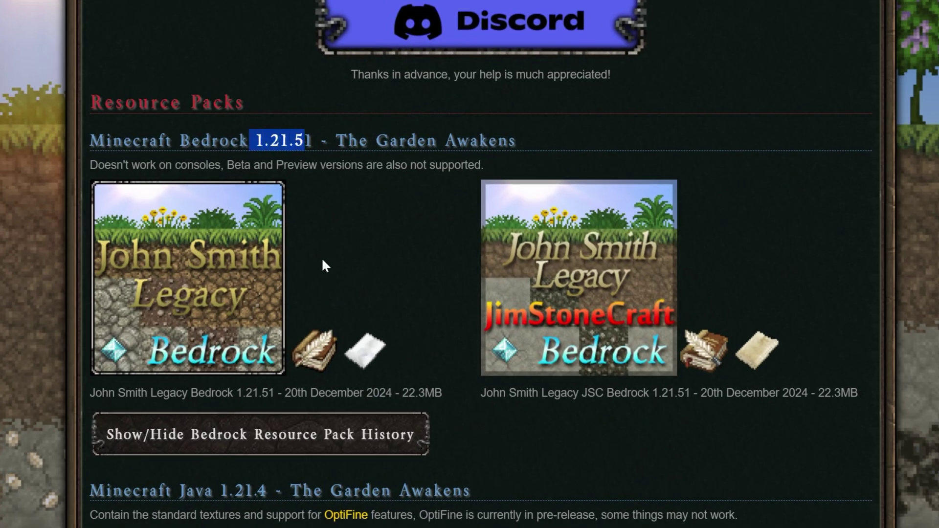
click(321, 259)
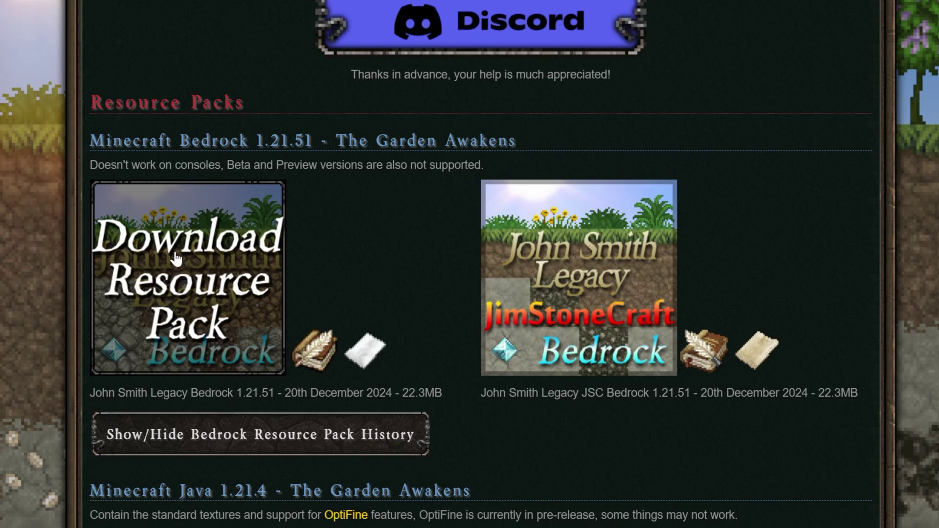
click(202, 284)
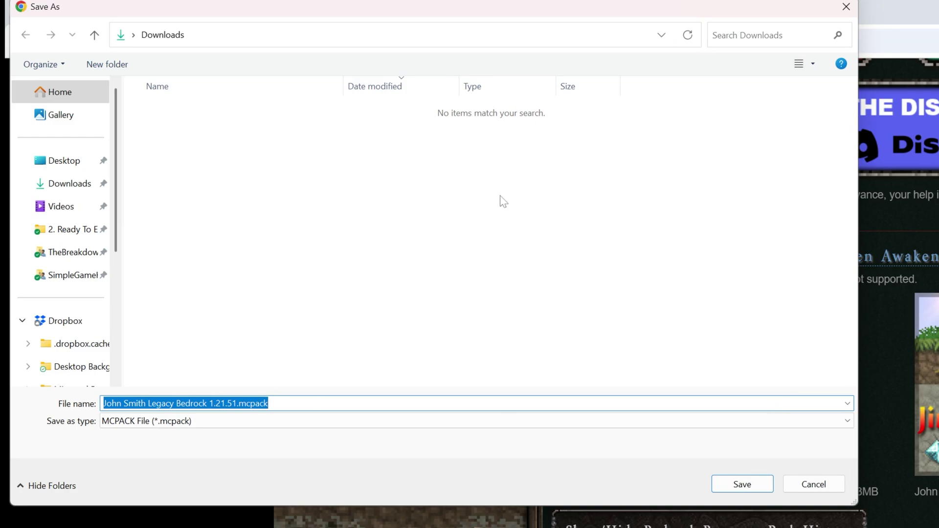
click(717, 483)
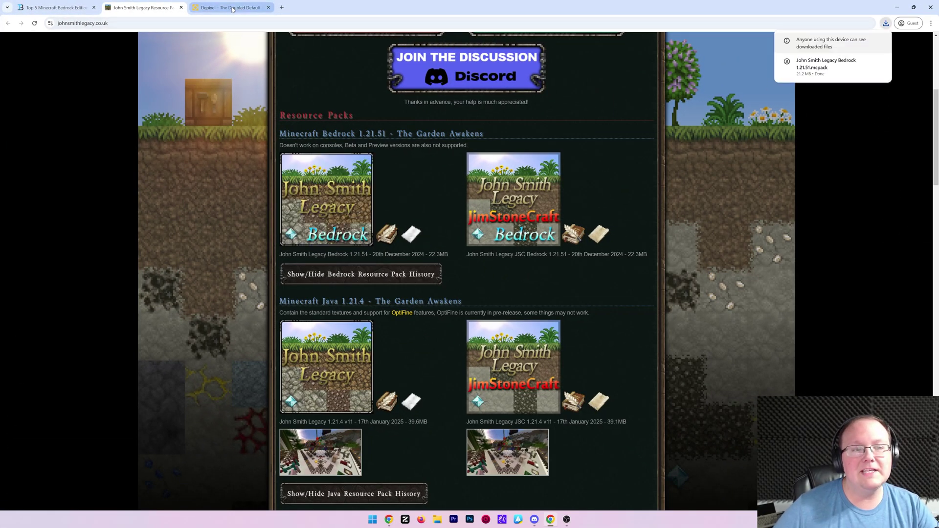
Download the Depixel Bedrock Lite resource pack and save its .mcpack file in Downloads.
click(233, 10)
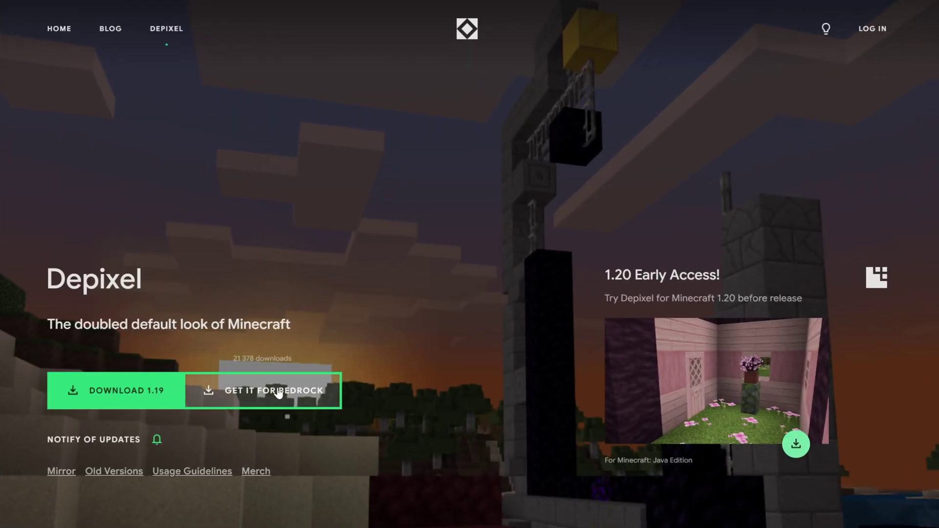
click(352, 284)
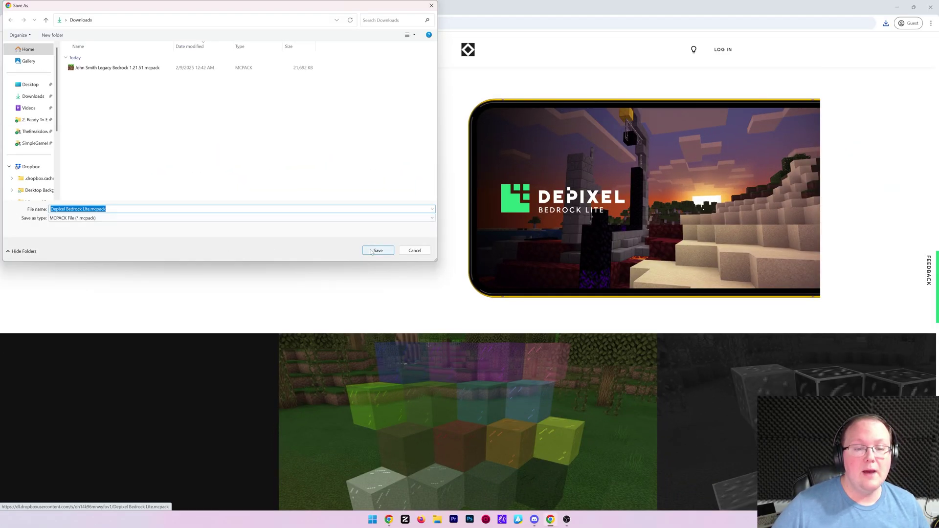
click(378, 251)
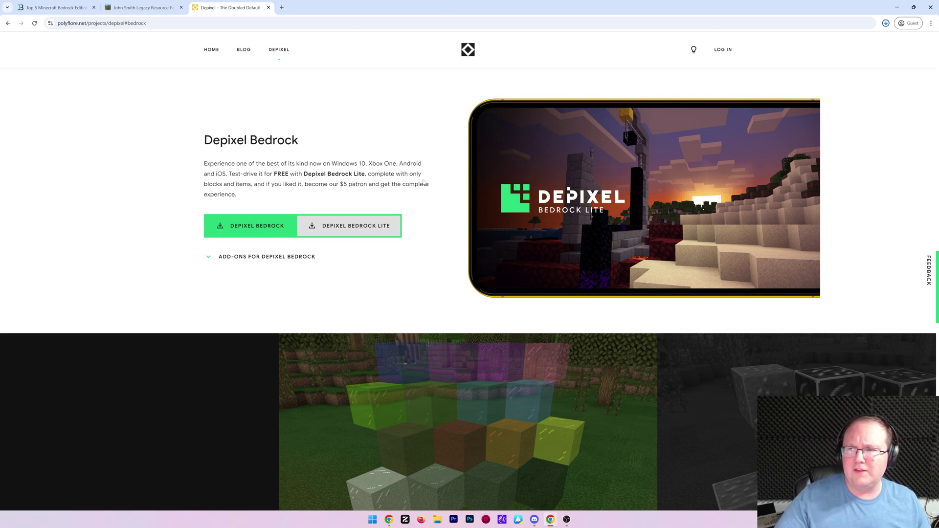
Minimize the browser and move the Depixel and John Smith Legacy pack files from the Downloads folder to the desktop.
click(886, 23)
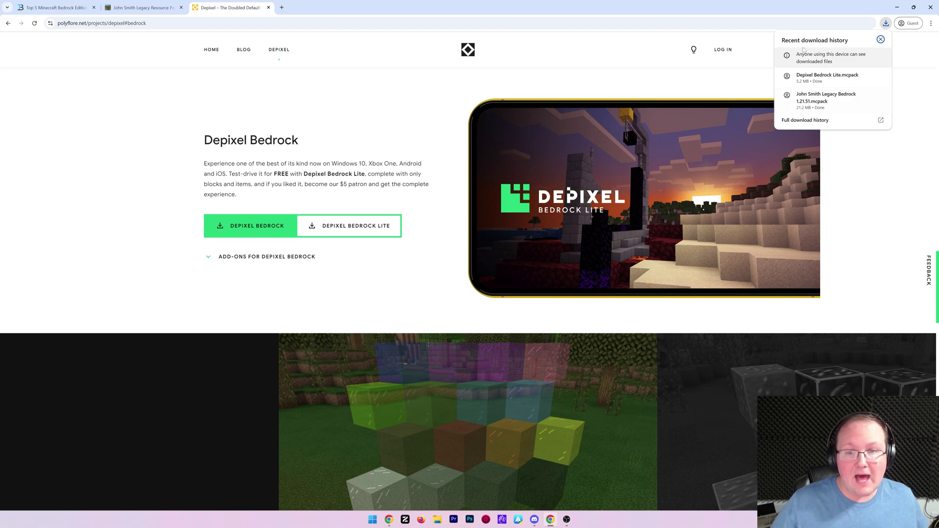
click(898, 8)
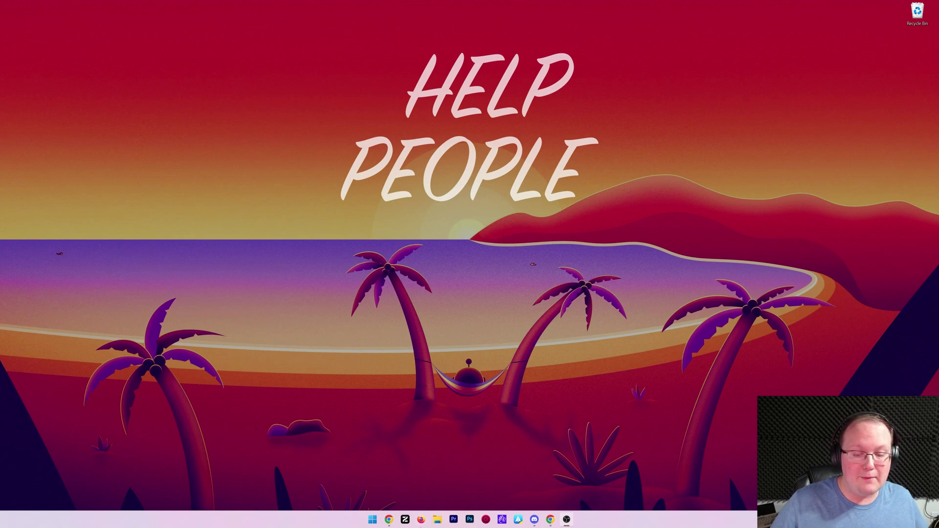
click(436, 518)
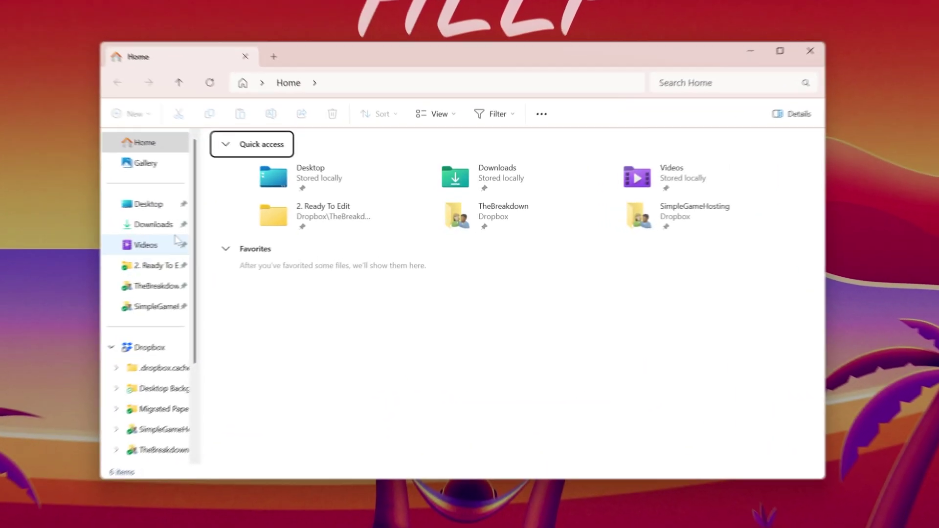
click(147, 224)
drag(333, 222, 164, 90)
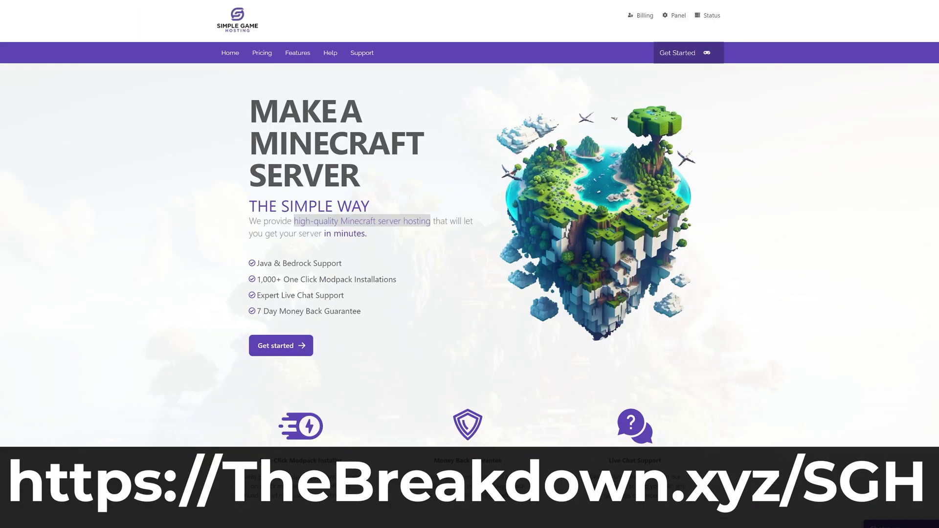
Browse the SimpleGameHosting site and search its modpack installer for modpacks for version 1.20.1.
scroll(262, 260, down, 4)
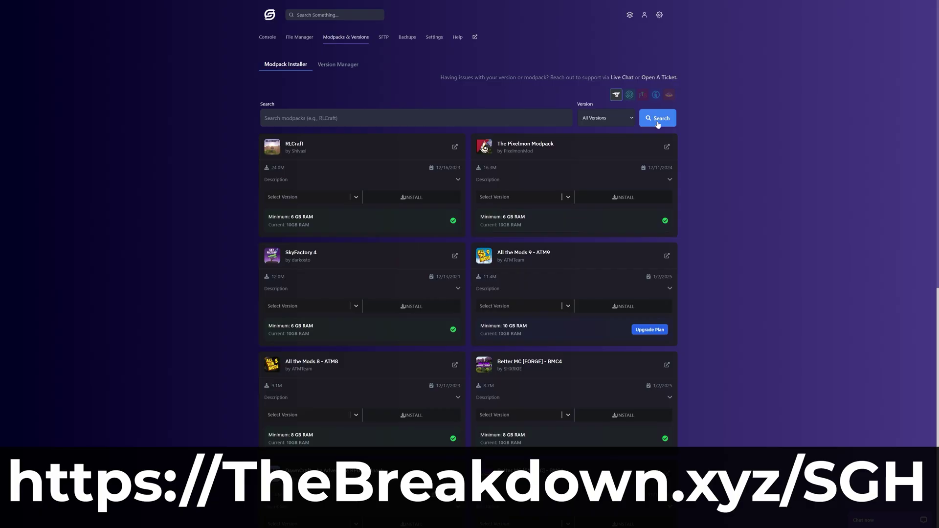
click(606, 118)
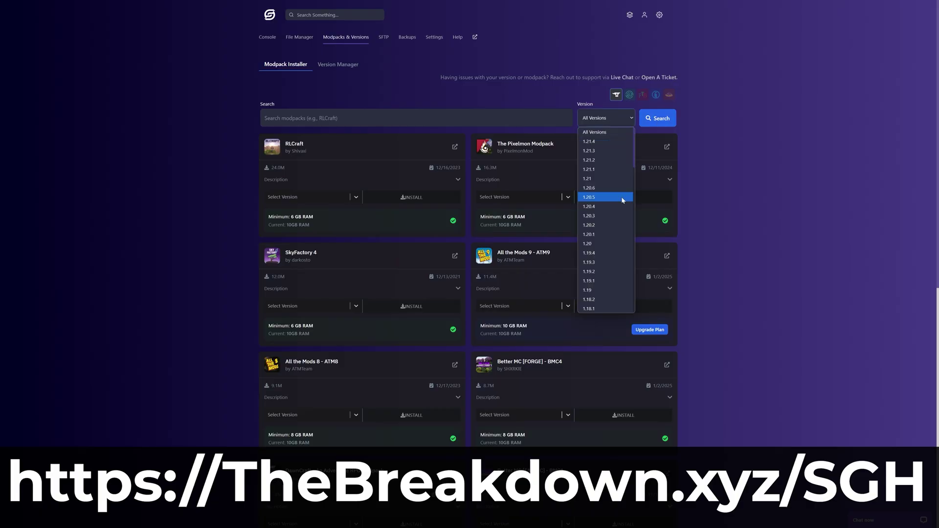
click(604, 233)
click(655, 123)
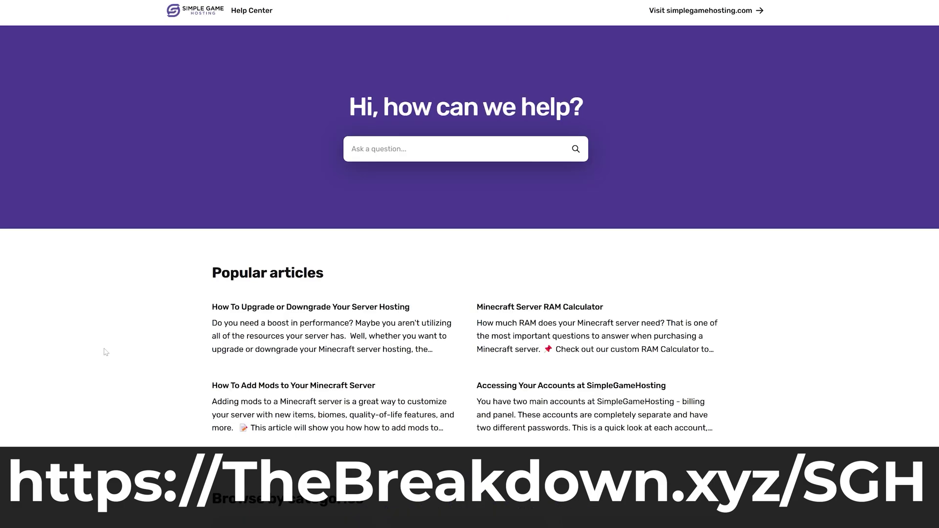
Review the hosting help articles on adding mods and modpacks, along with the server's version manager and console.
click(304, 383)
scroll(255, 213, down, 20)
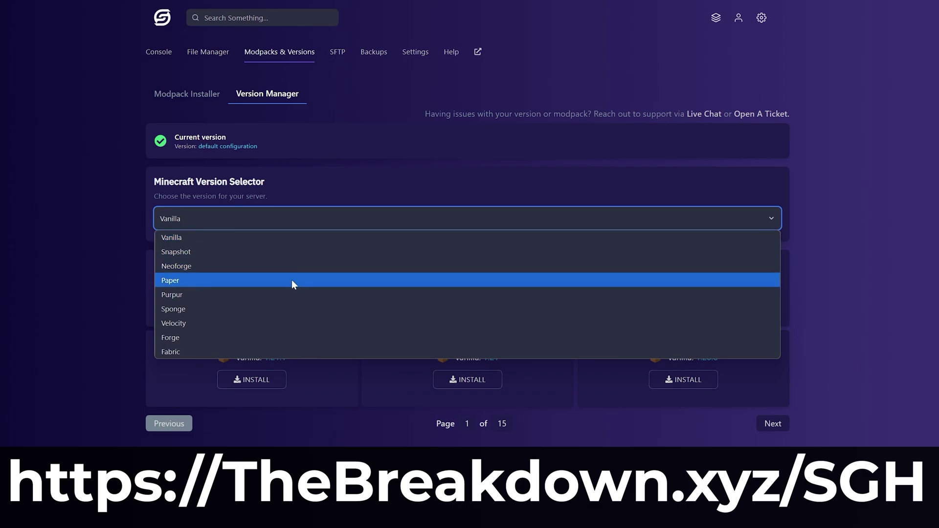
click(290, 321)
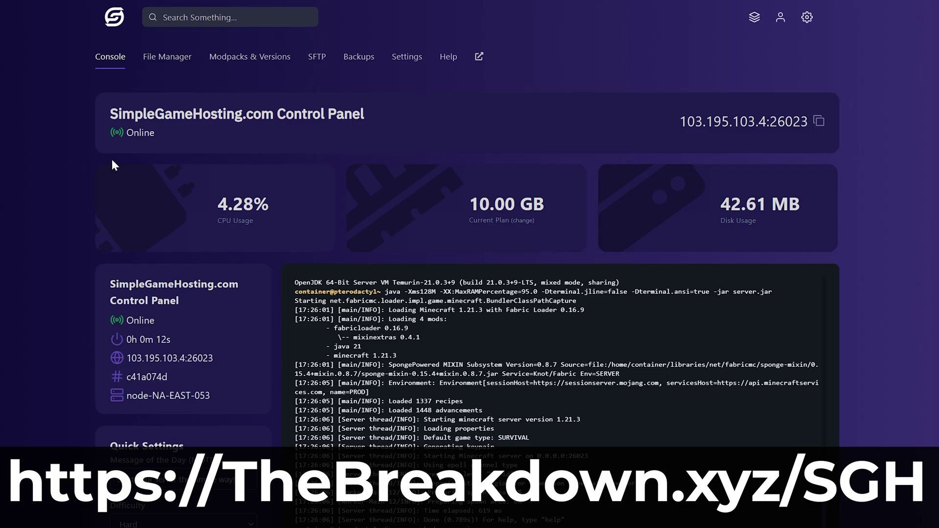
drag(110, 114, 340, 132)
click(230, 169)
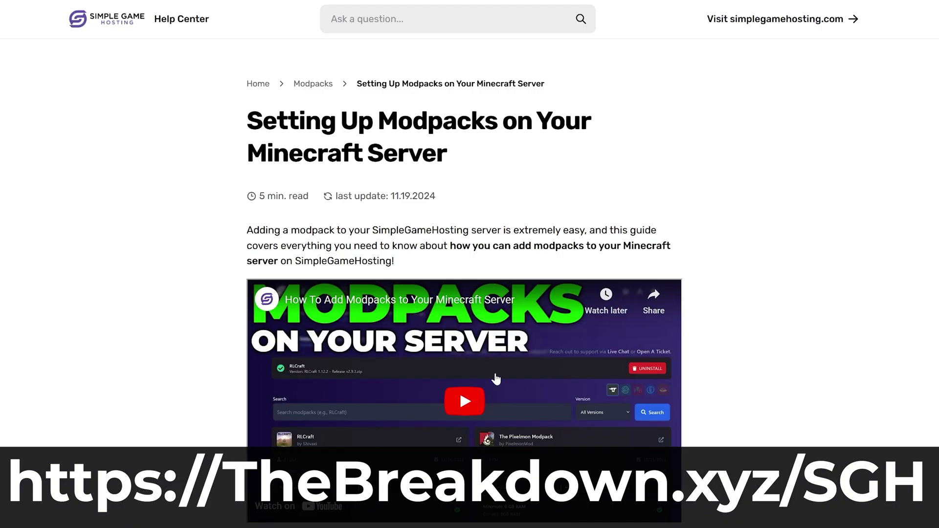
scroll(731, 318, down, 15)
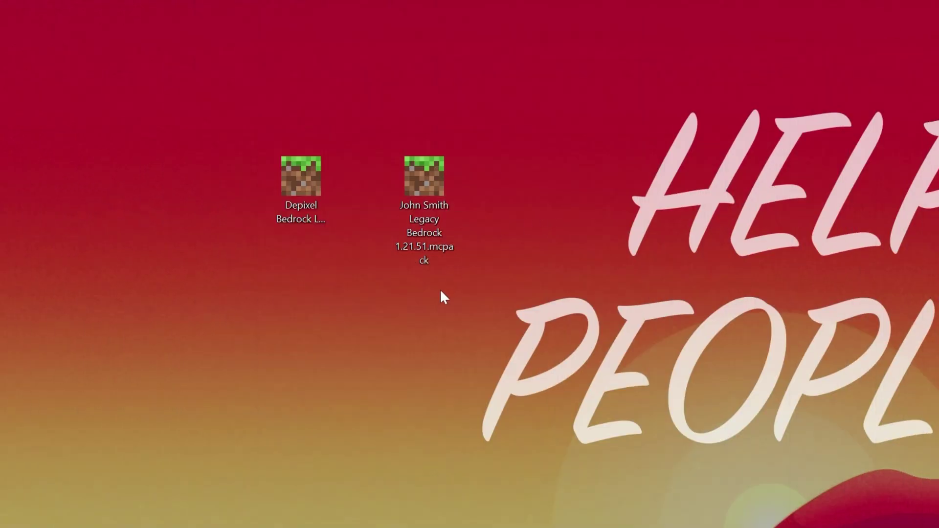
Import the John Smith Legacy .mcpack file from the desktop by opening it with Minecraft.
click(418, 237)
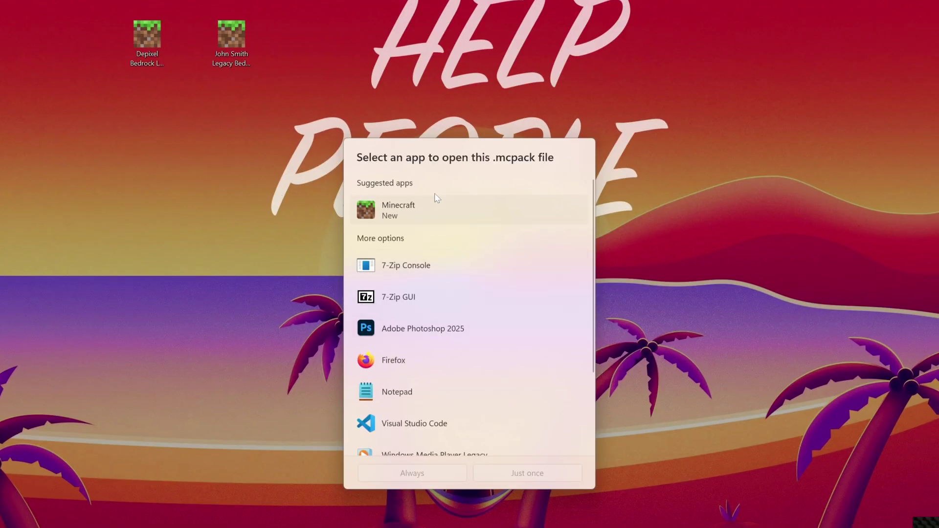
double_click(422, 222)
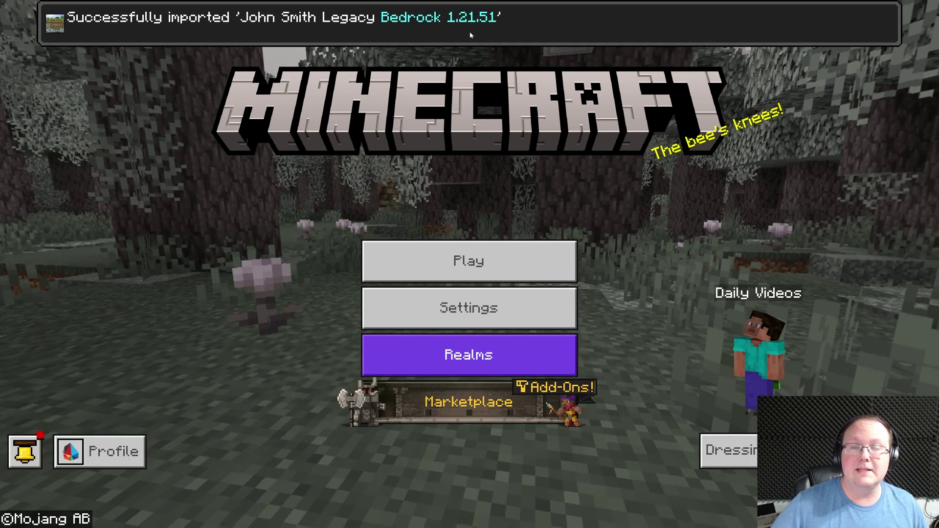
Activate the John Smith Legacy Bedrock 1.21.51 pack in the Global Resources settings and return to the main menu.
click(489, 312)
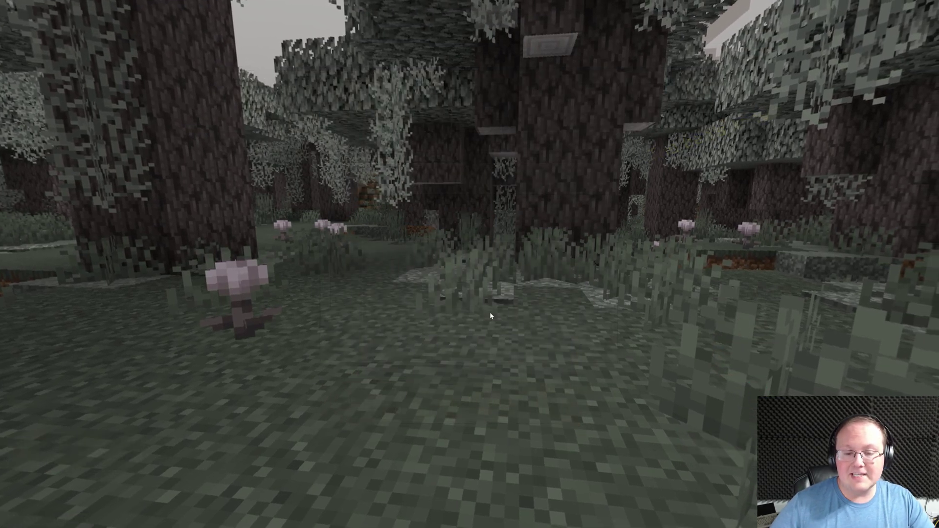
scroll(188, 274, down, 5)
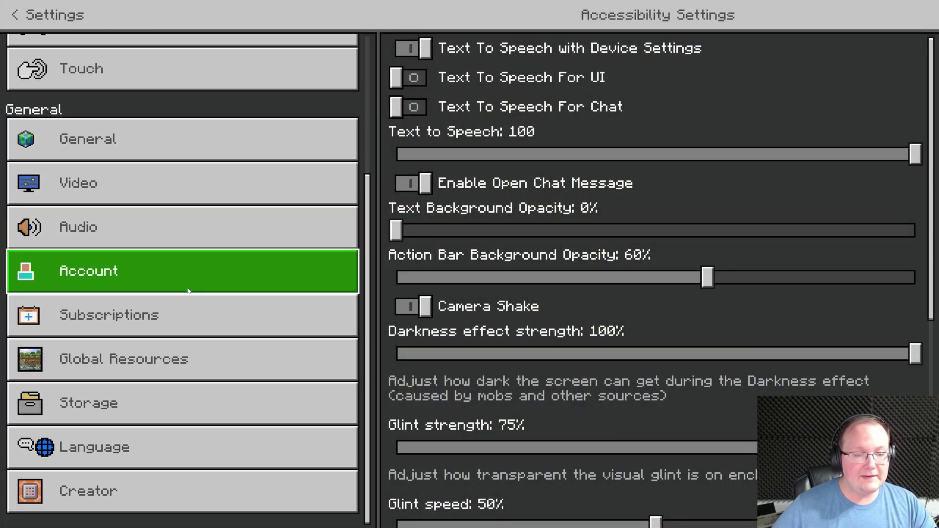
key(Down)
key(Down)
key(Return)
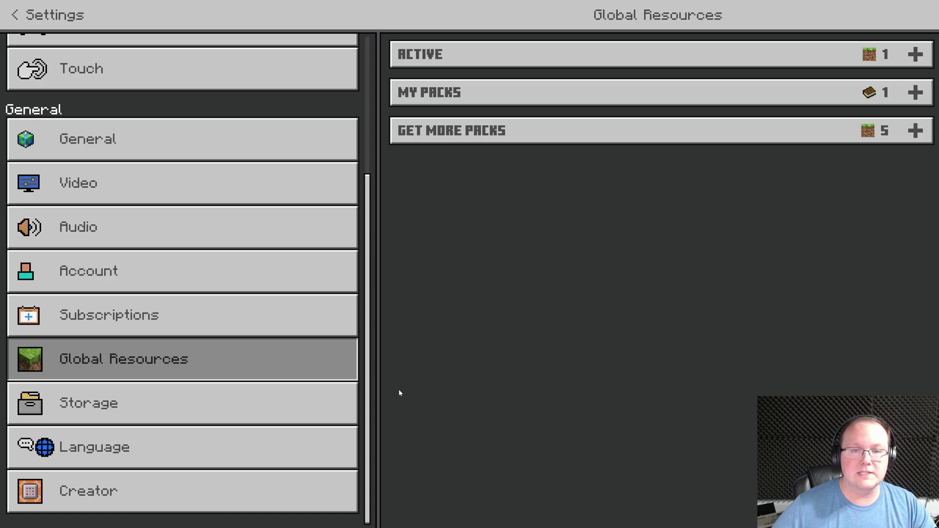
click(602, 93)
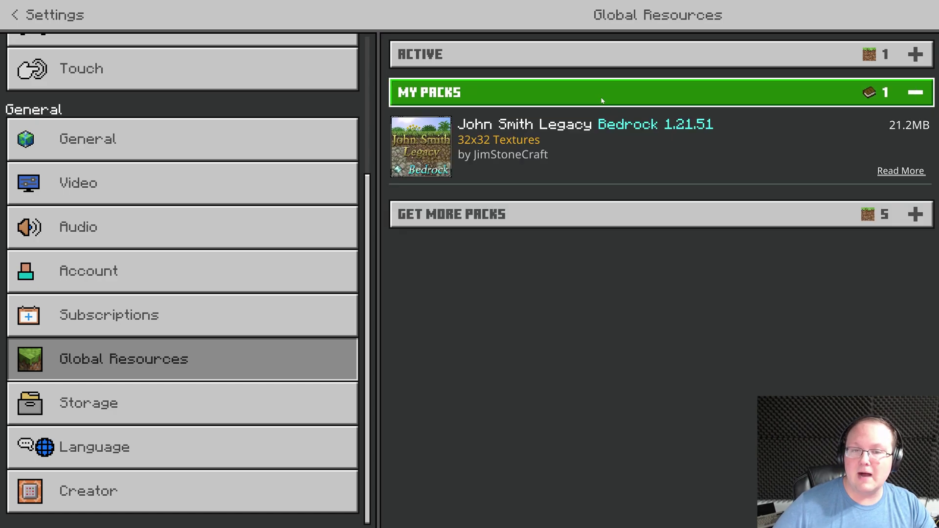
click(532, 160)
click(548, 195)
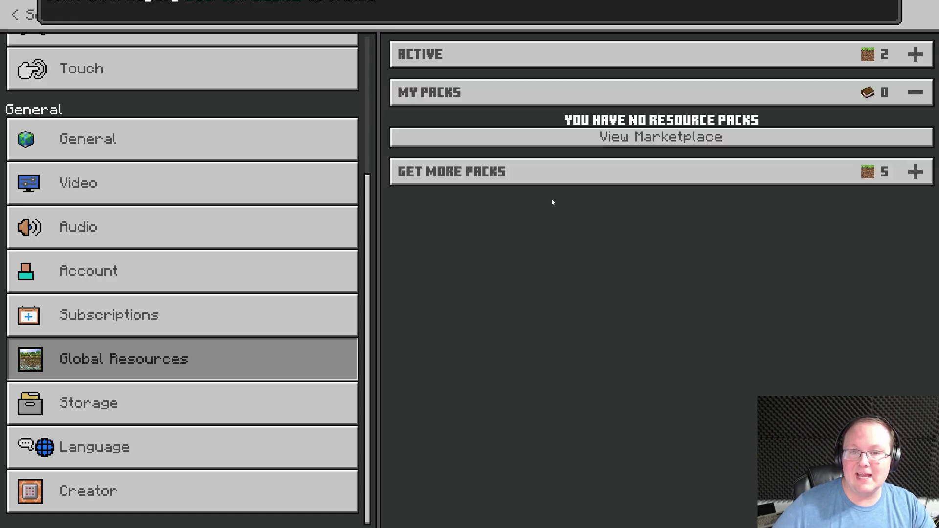
click(25, 24)
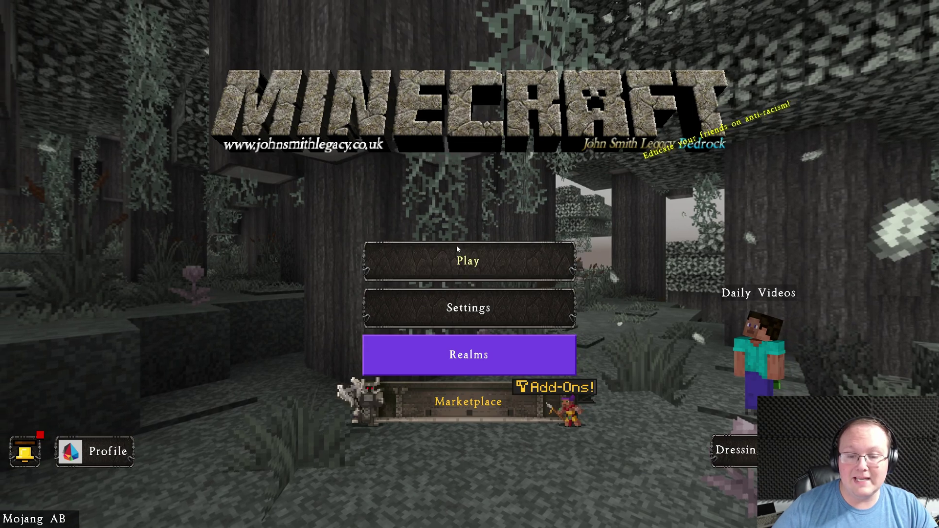
Start creating a new world and activate the John Smith Legacy Bedrock 1.21.51 resource pack for it.
click(460, 249)
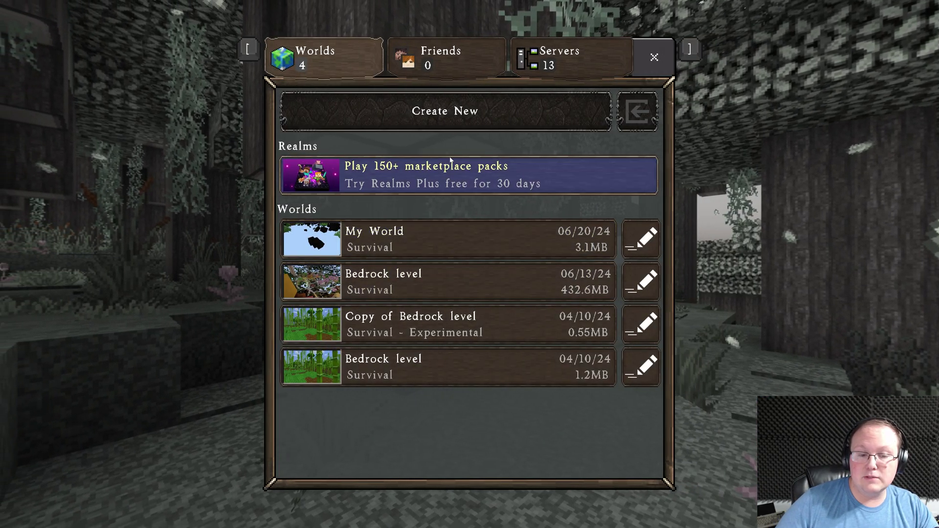
click(436, 118)
click(390, 76)
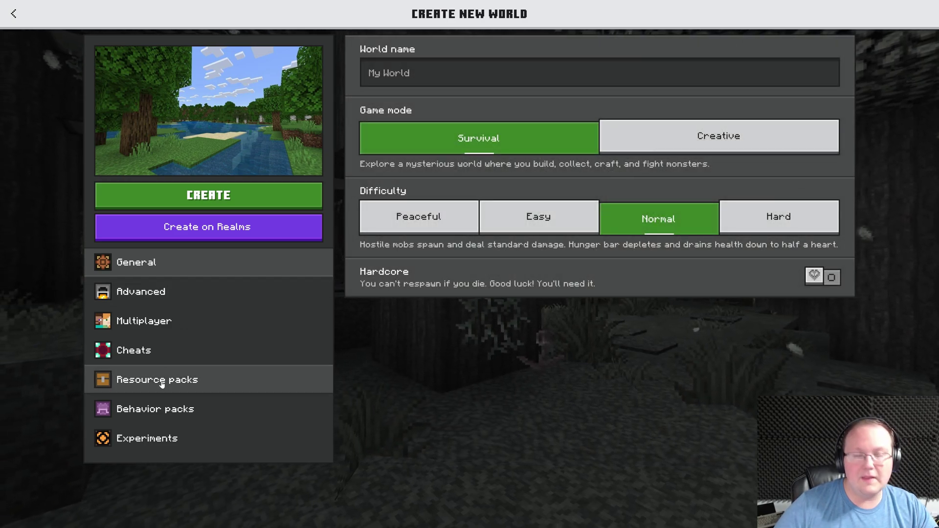
click(164, 381)
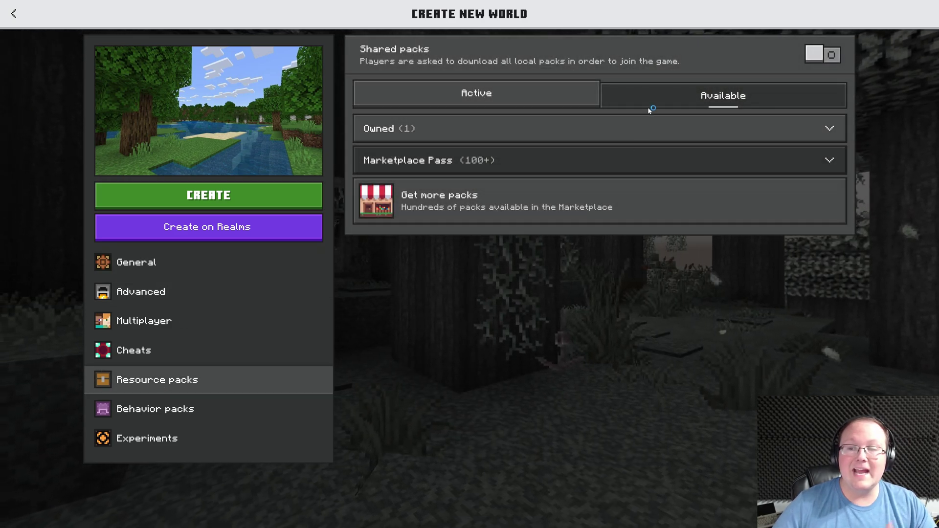
click(534, 132)
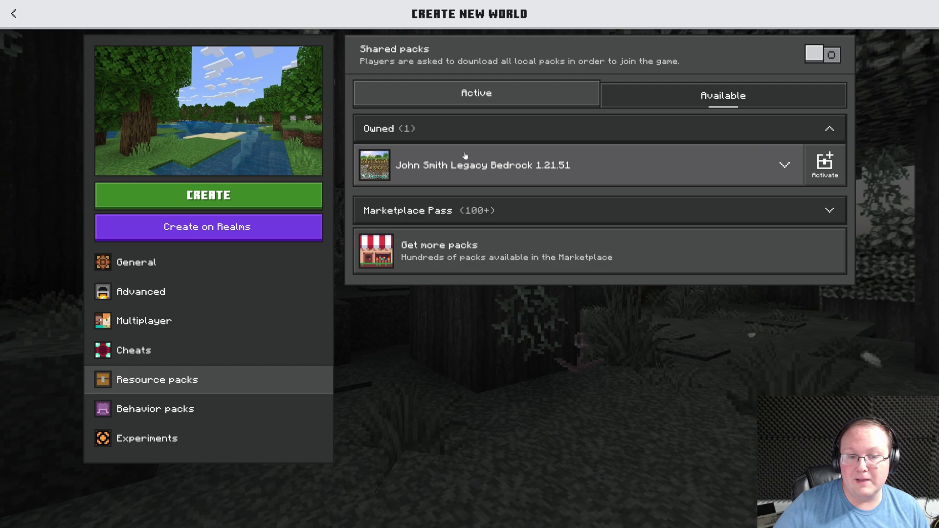
click(822, 164)
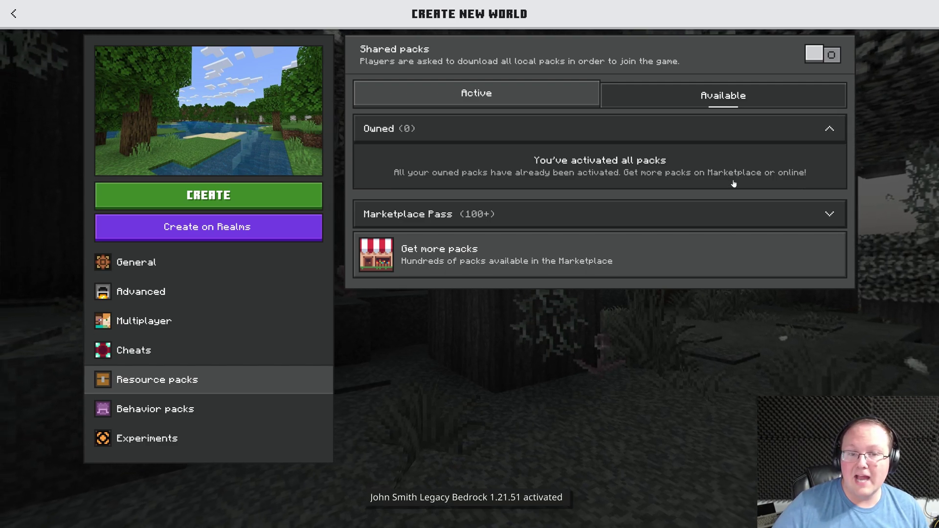
Remove the John Smith Legacy pack from the new world's local active packs and return to the world list without creating it.
click(534, 97)
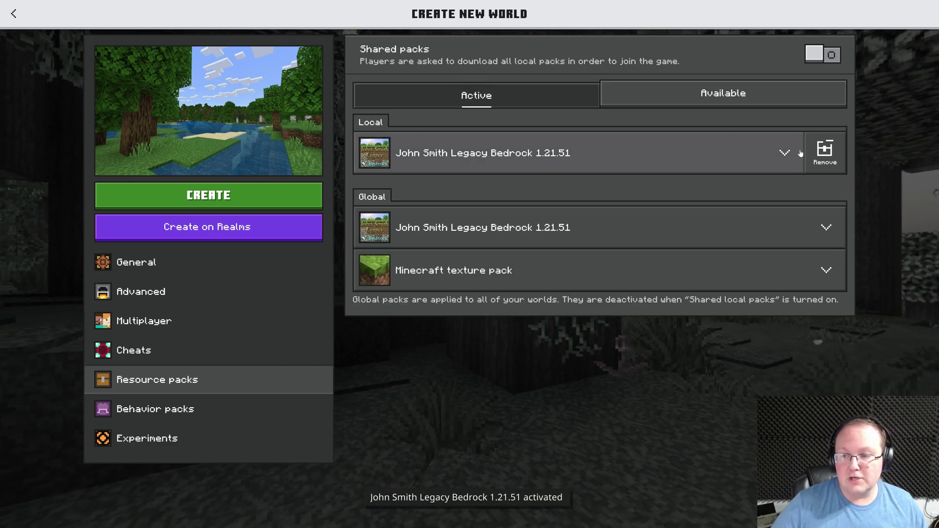
click(816, 156)
key(Escape)
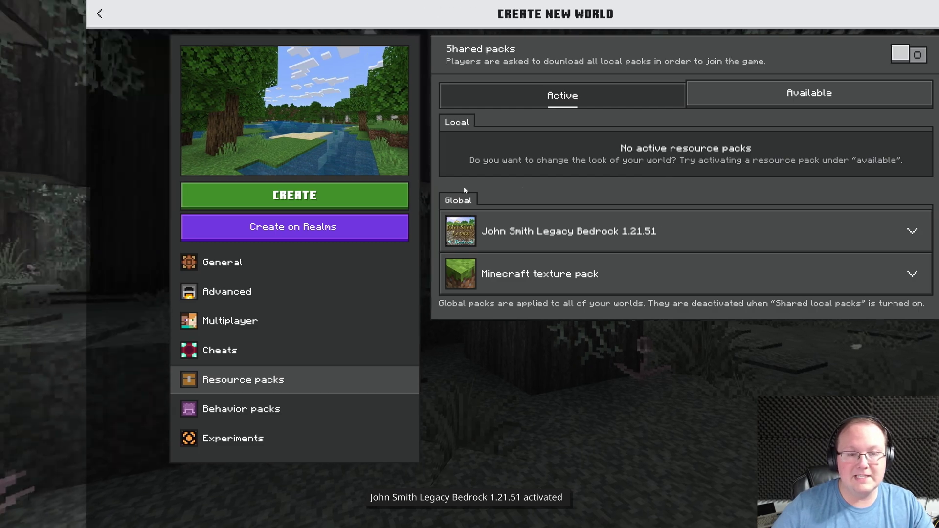
key(Escape)
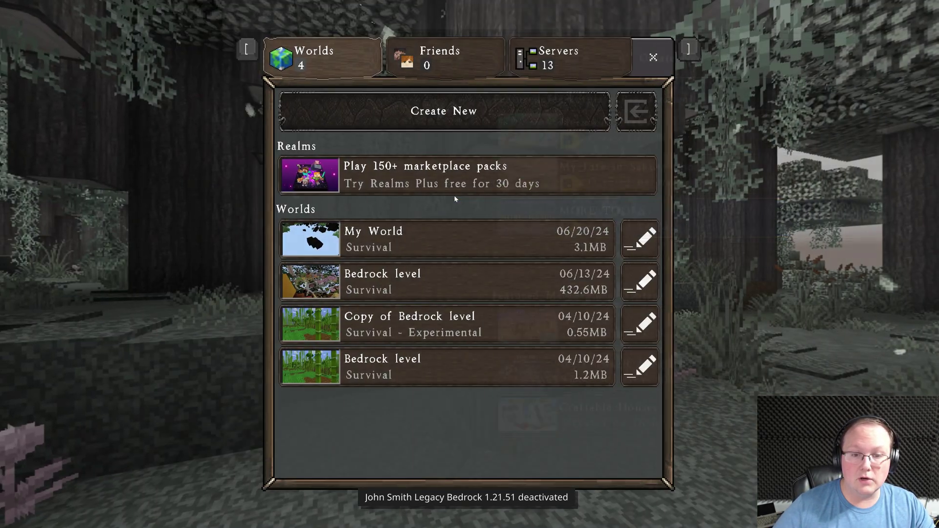
Open the Bedrock level world to examine the John Smith Legacy textures, then save and quit to the main menu.
click(451, 225)
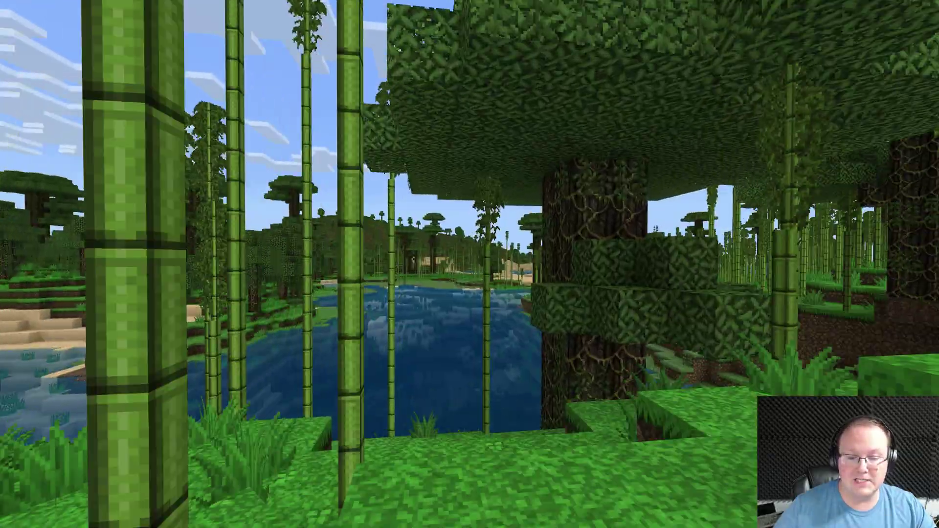
key(w)
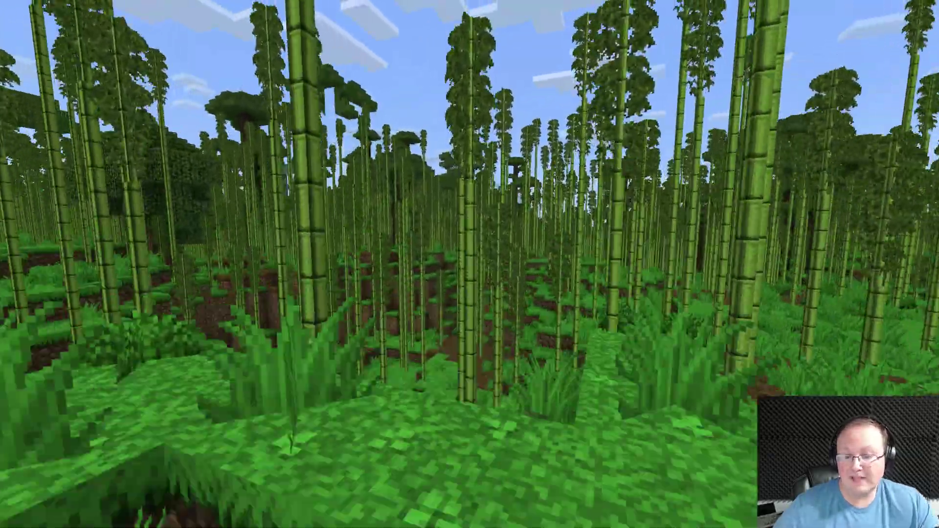
key(Escape)
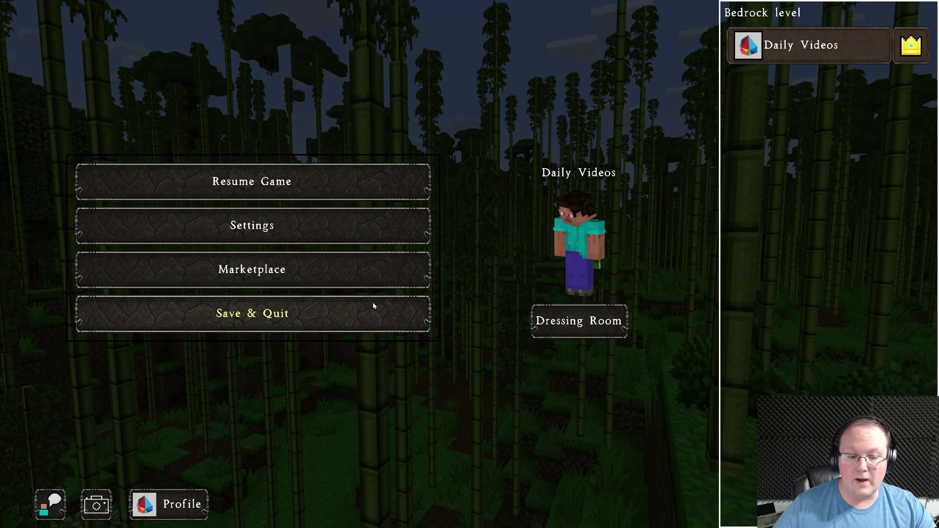
click(373, 306)
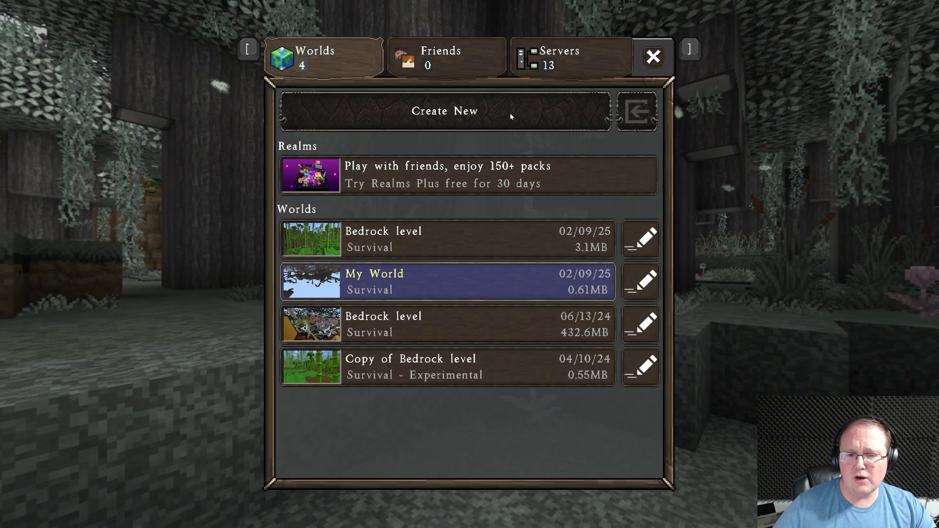
key(Escape)
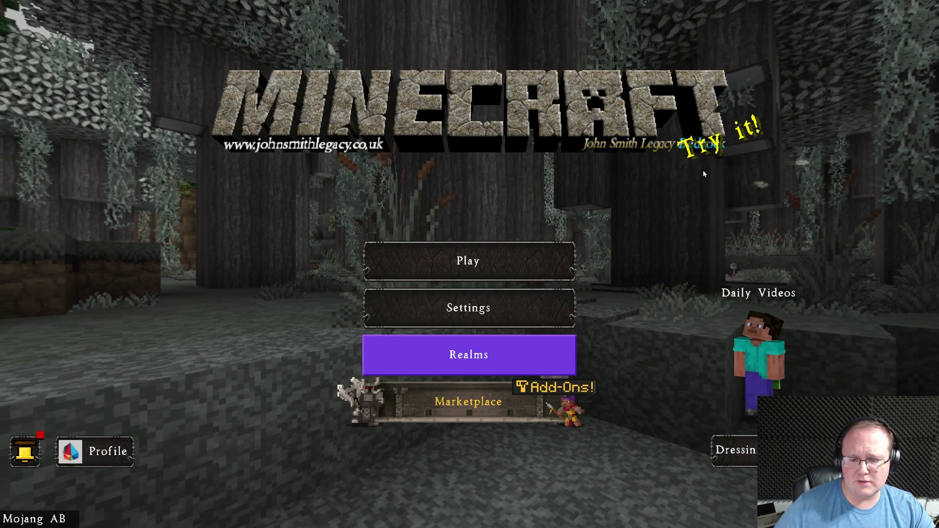
key(Escape)
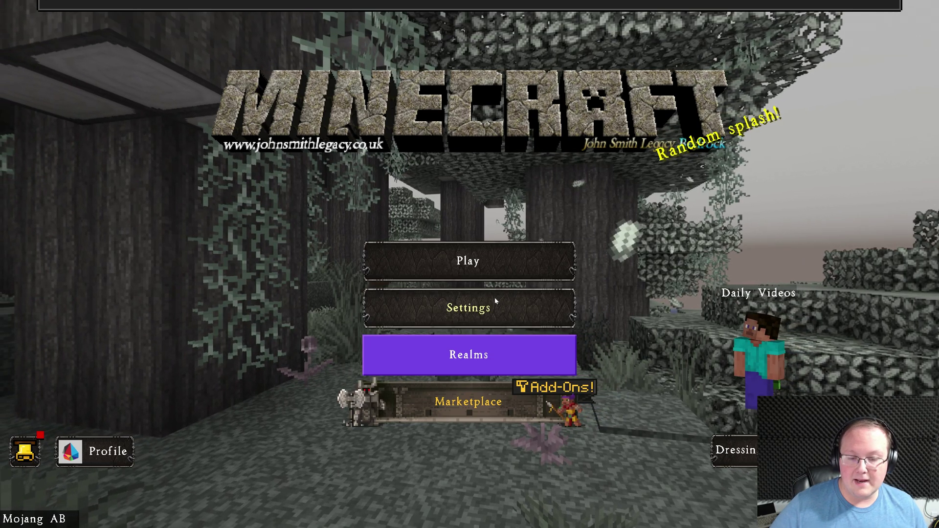
Activate the Depixel LITE pack from the owned packs in the Global Resources settings.
click(492, 302)
scroll(310, 304, down, 4)
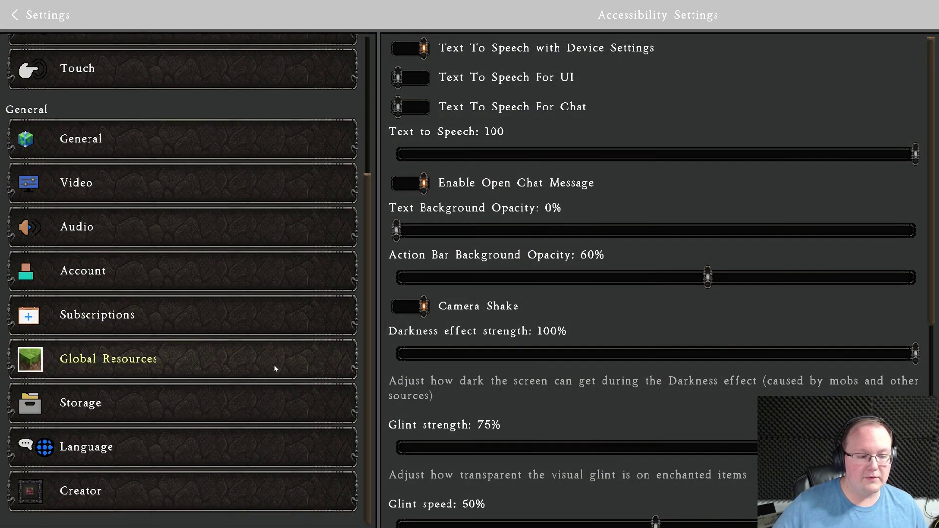
click(158, 358)
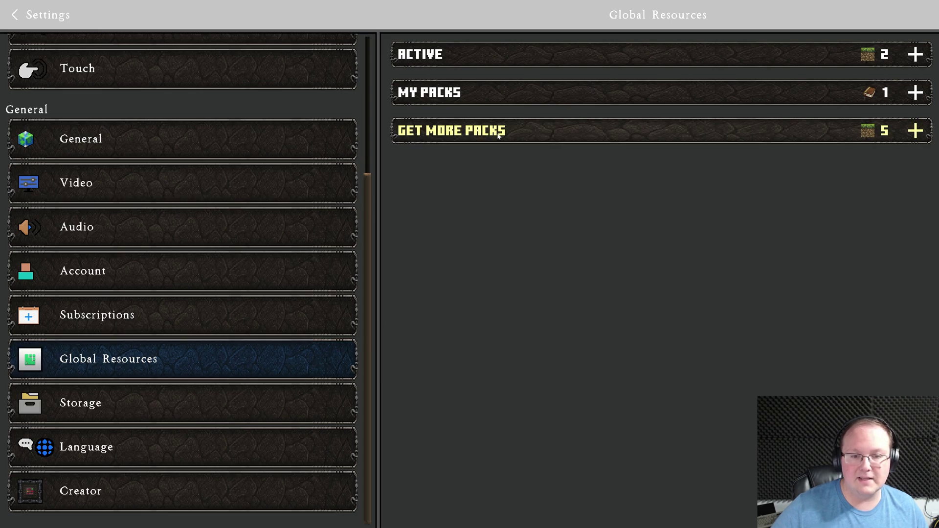
click(502, 99)
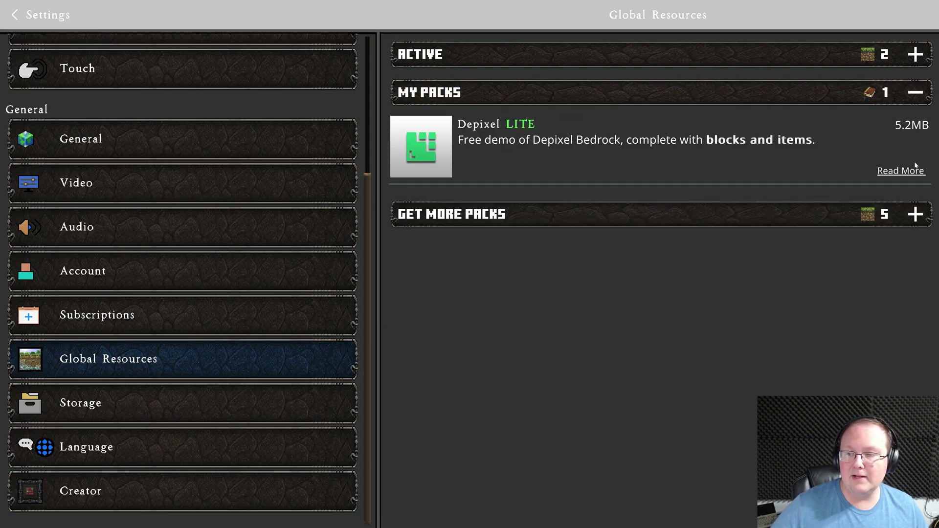
click(790, 148)
click(637, 207)
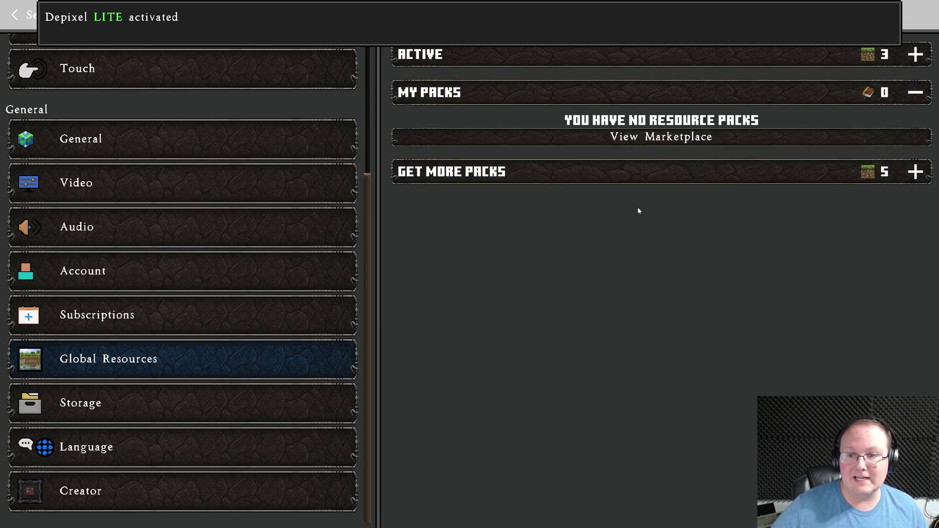
Reorder the active global packs so that John Smith Legacy sits above Depixel LITE.
click(581, 58)
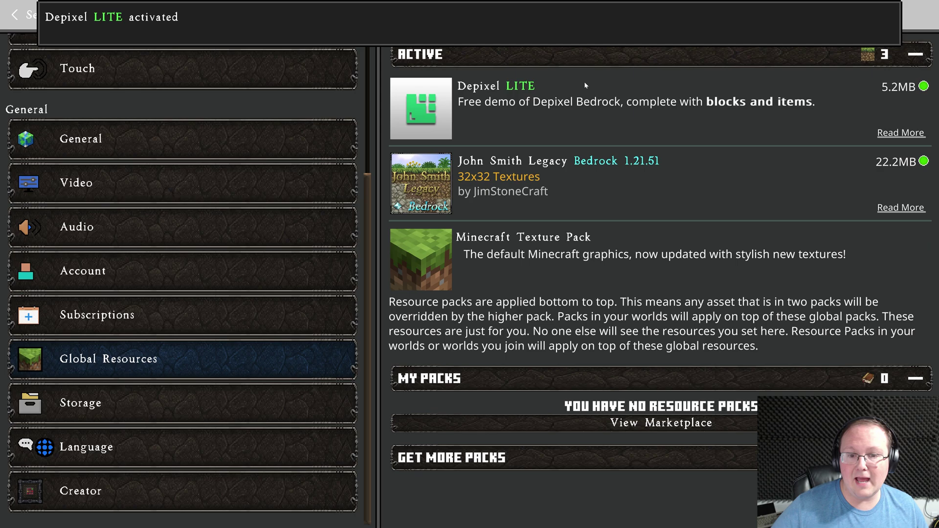
click(418, 208)
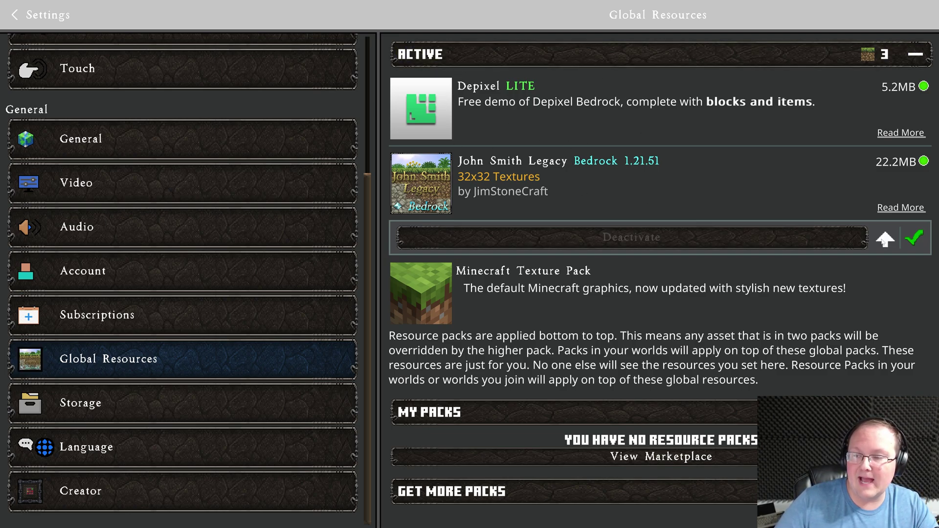
click(886, 239)
click(883, 163)
click(885, 240)
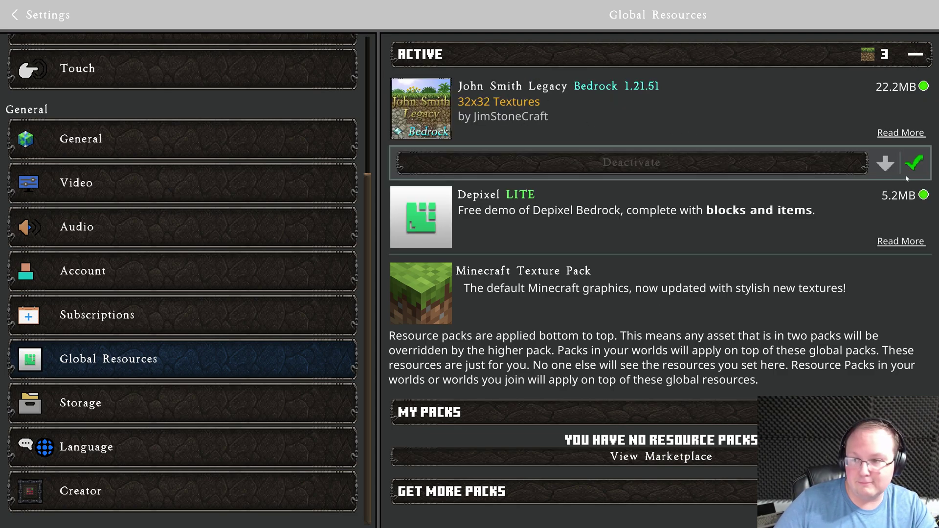
Move John Smith Legacy back below Depixel LITE, deactivate it and return to the main menu.
click(886, 165)
click(568, 234)
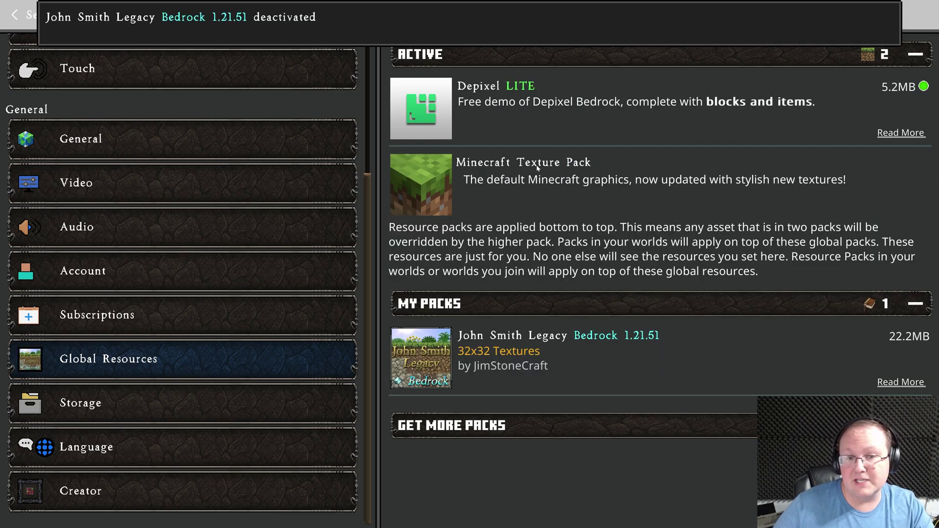
key(Escape)
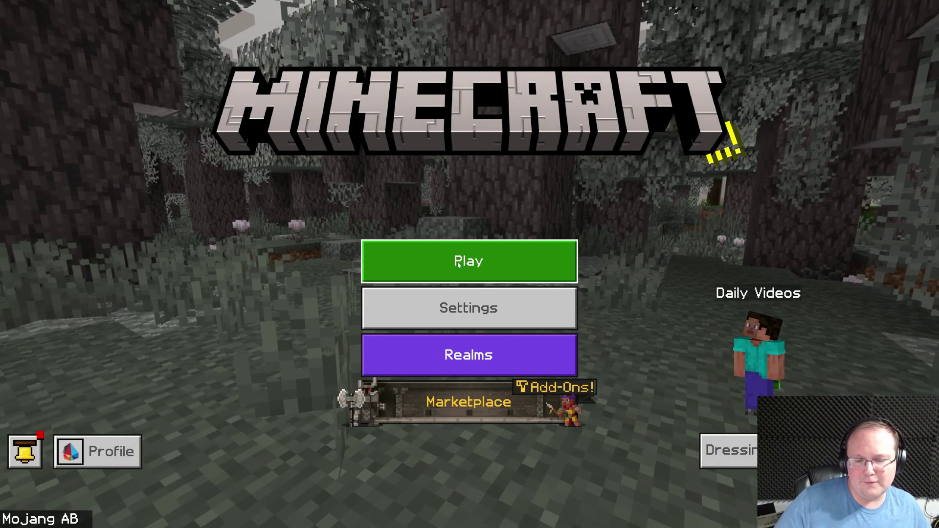
Open the most recent Bedrock level world and walk through the bamboo jungle to examine the Depixel LITE textures.
click(476, 264)
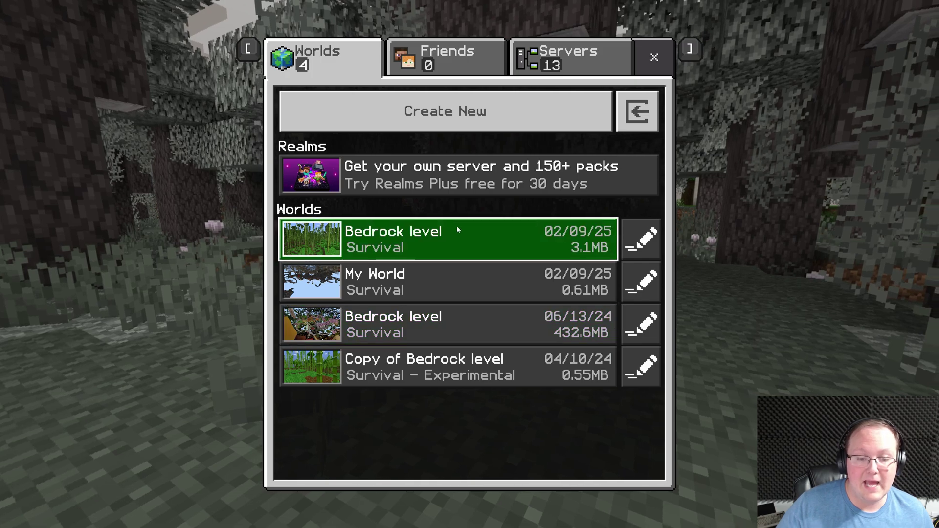
click(456, 230)
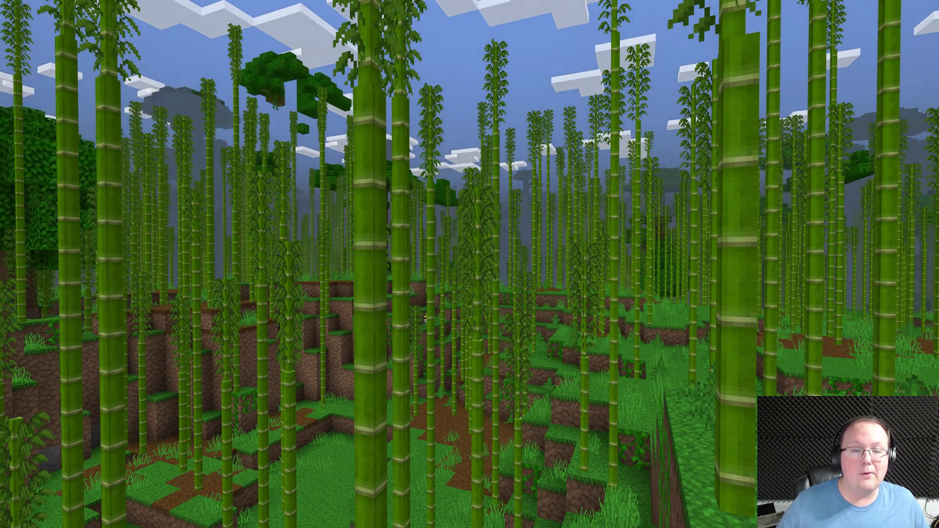
key(w)
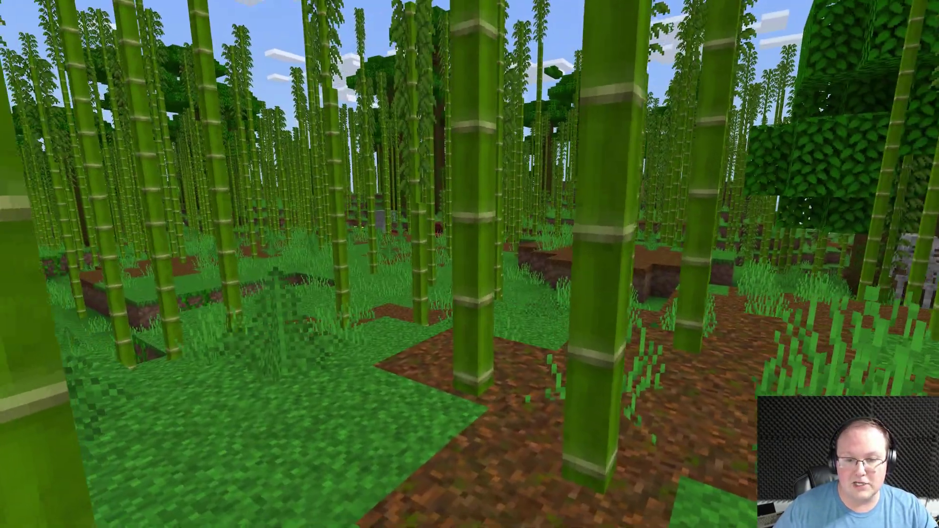
key(w)
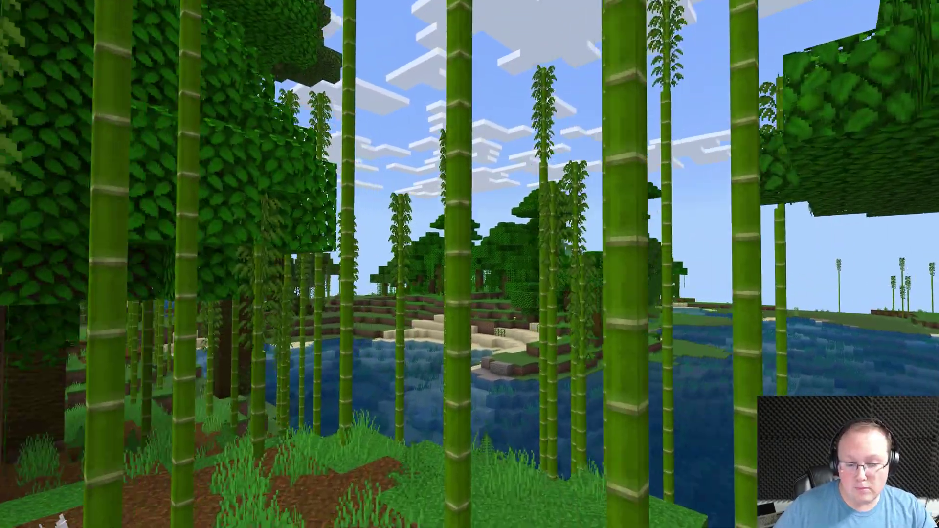
key(w)
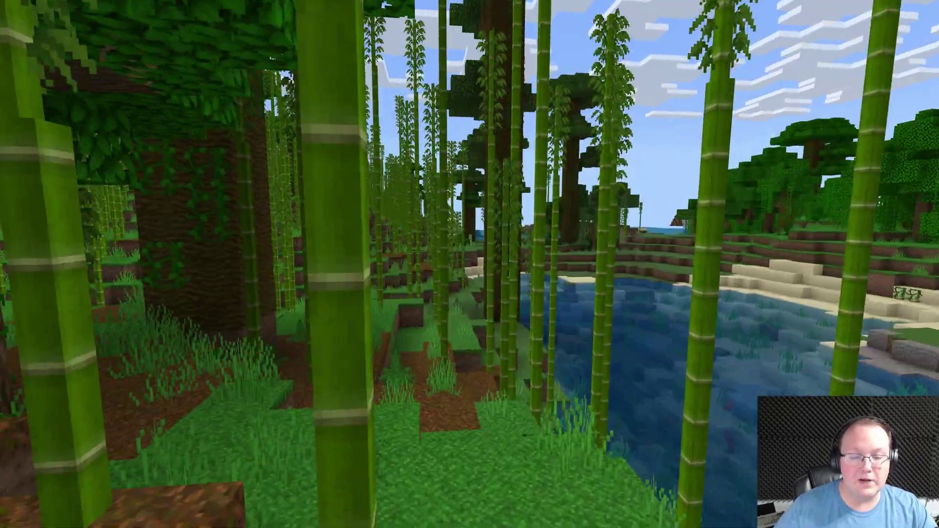
key(w)
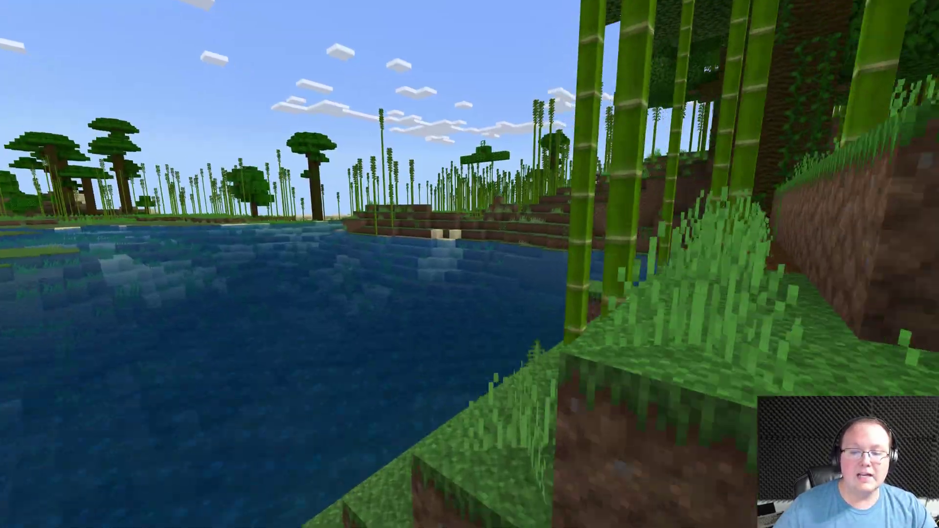
key(w)
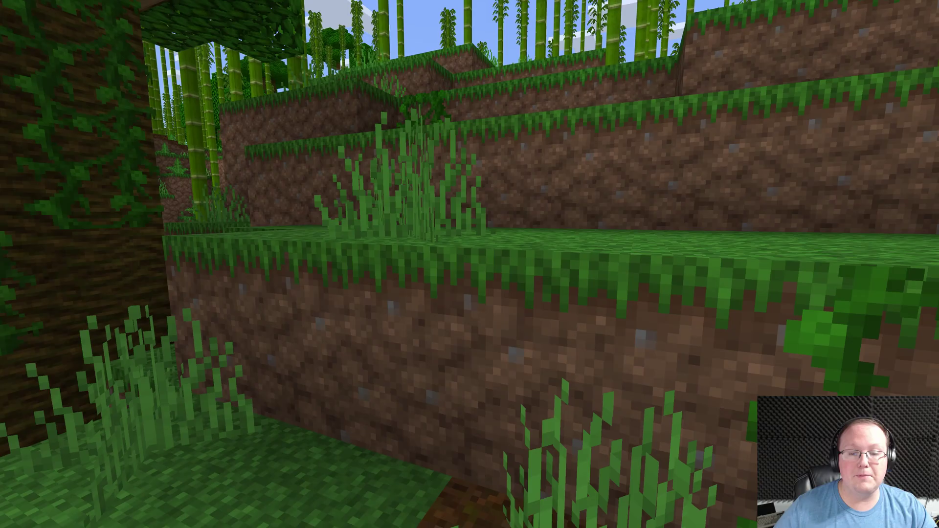
key(w)
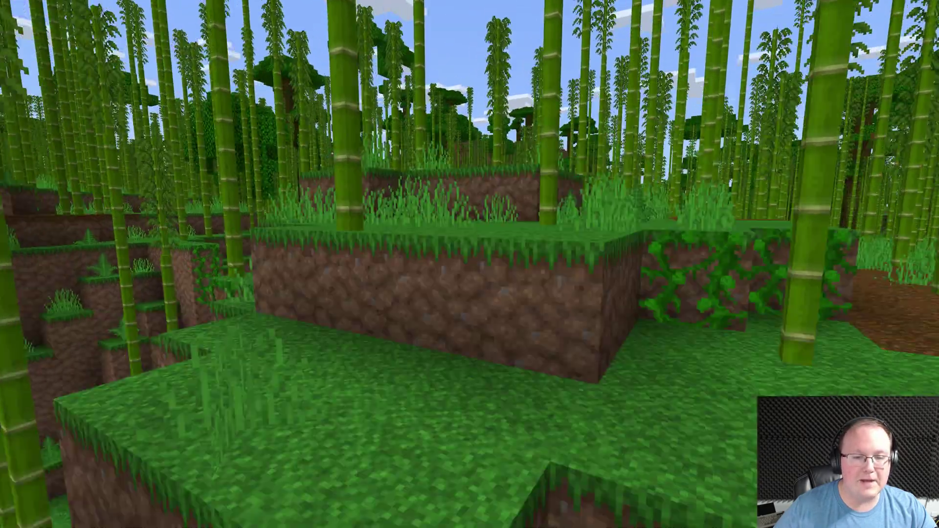
key(w)
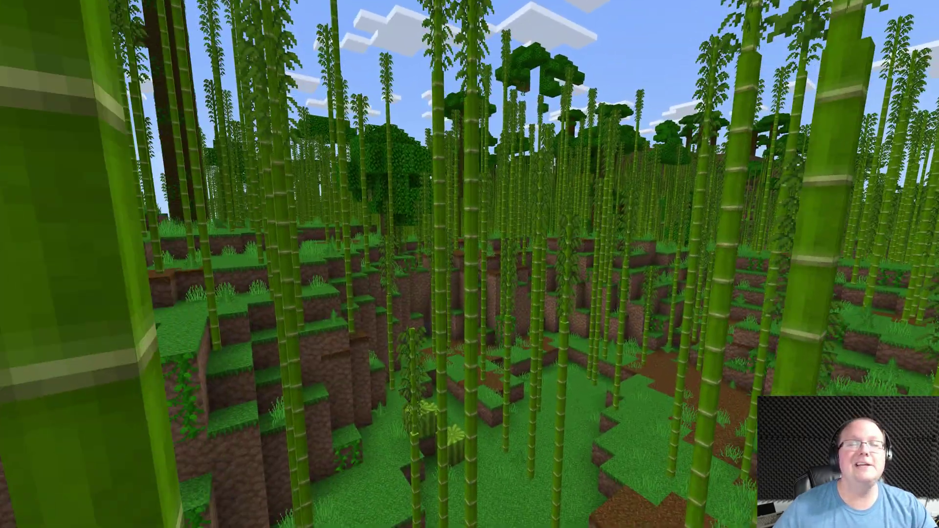